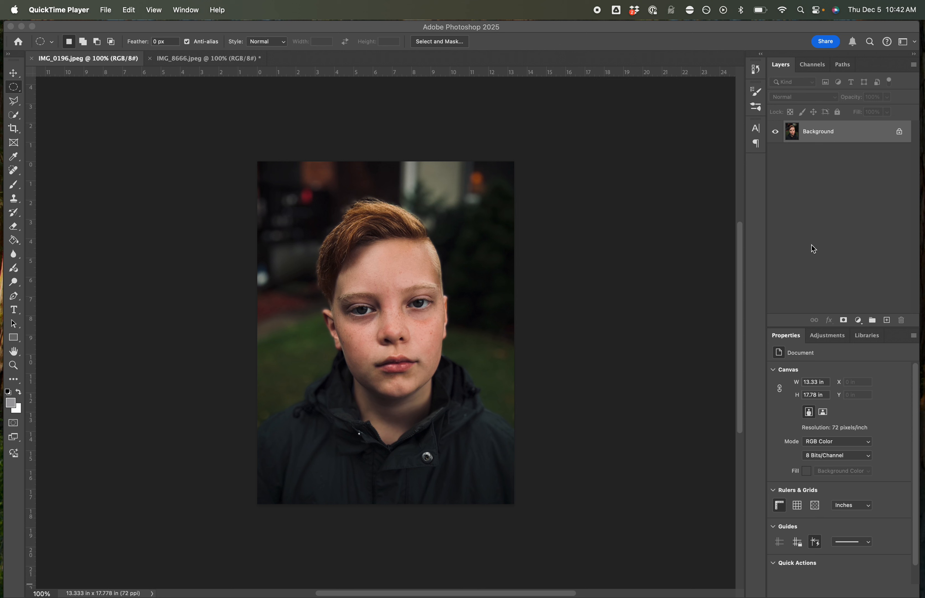
# Duplicate the Background layer of IMG_0196.jpeg within the same document, keeping the name Background copy.
pyautogui.click(841, 133)
pyautogui.rightClick(842, 136)
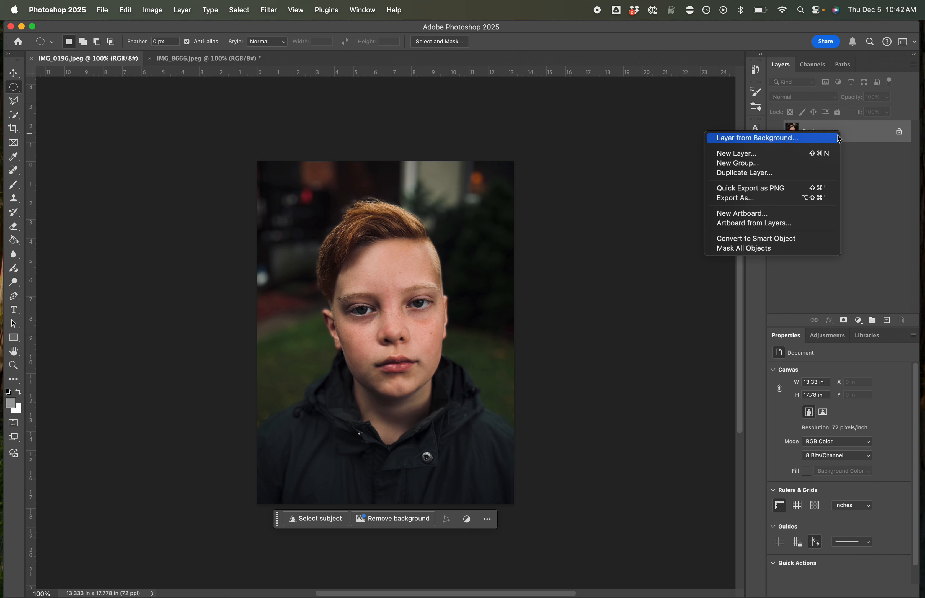
pyautogui.click(779, 176)
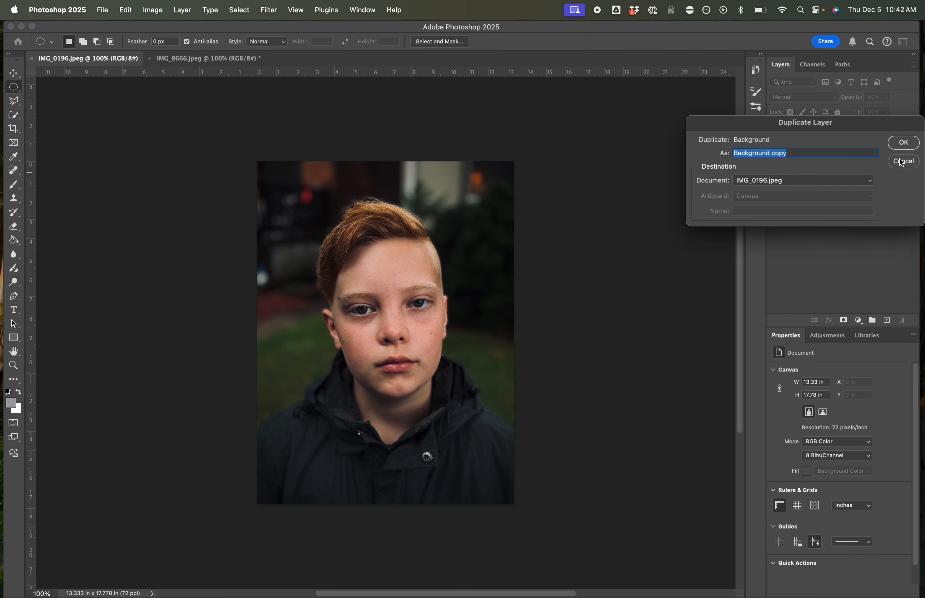
pyautogui.click(906, 146)
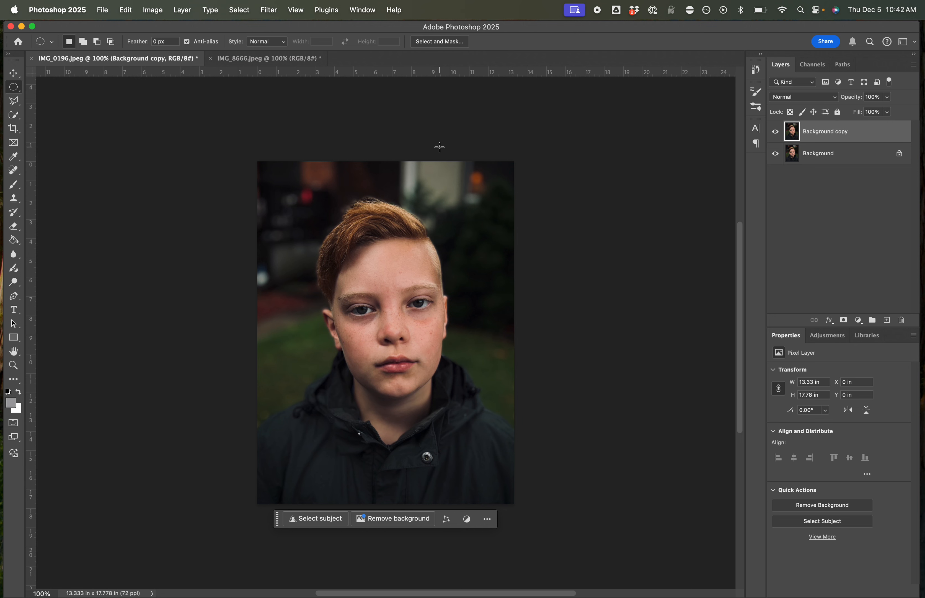
# Apply a Gaussian Blur with a radius of about 19 pixels to the Background copy layer.
pyautogui.click(269, 10)
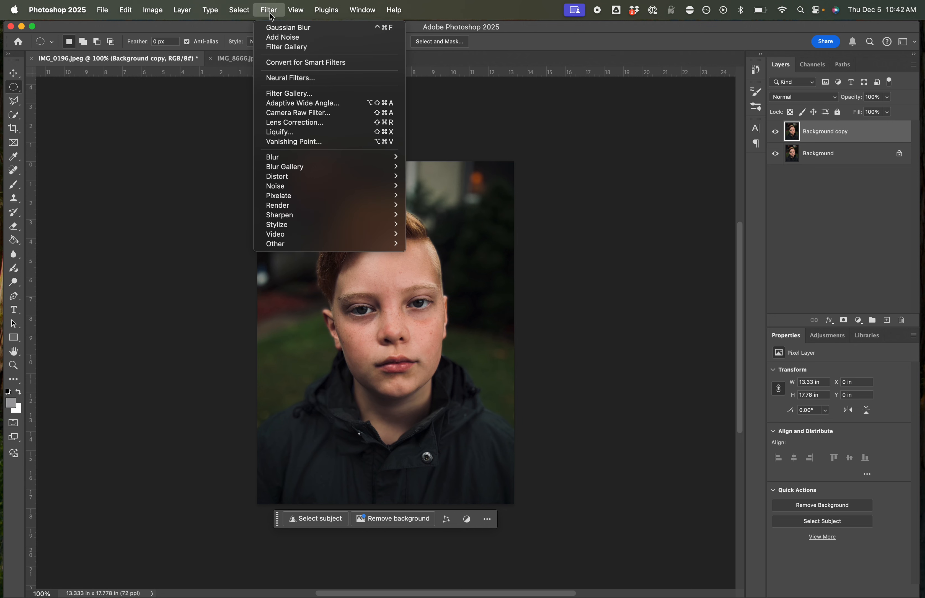
pyautogui.moveTo(268, 157)
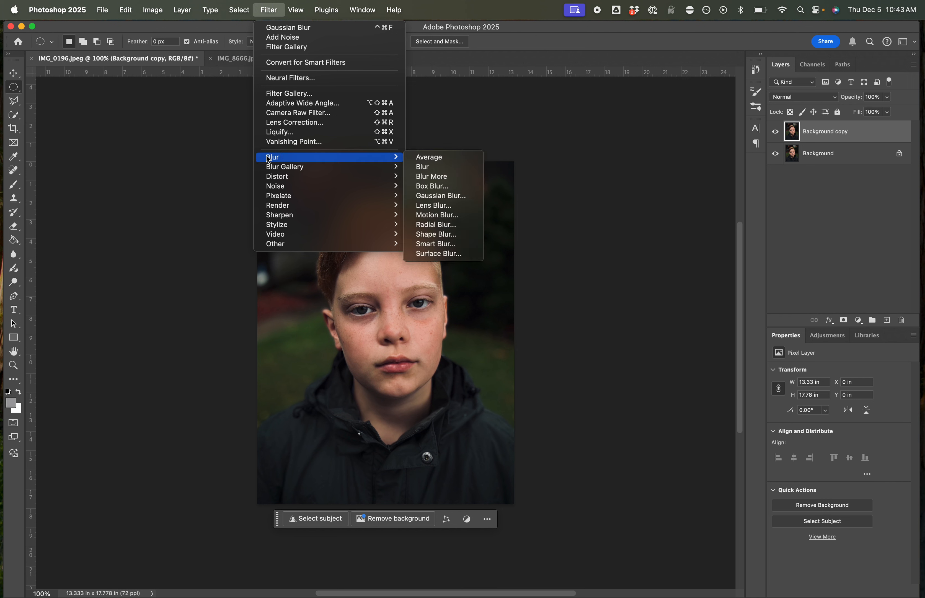
pyautogui.click(434, 195)
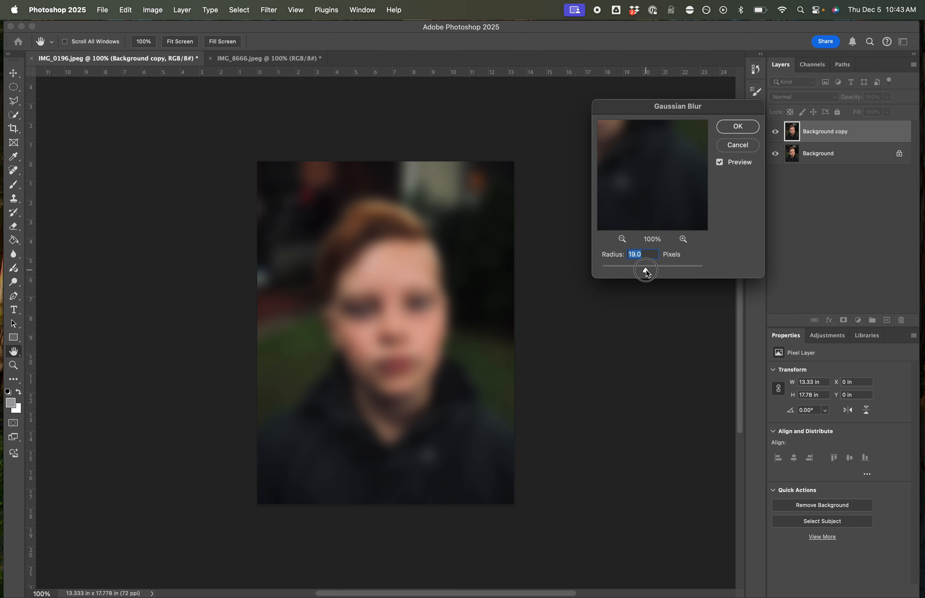
pyautogui.moveTo(646, 270); pyautogui.dragTo(648, 273)
pyautogui.click(735, 130)
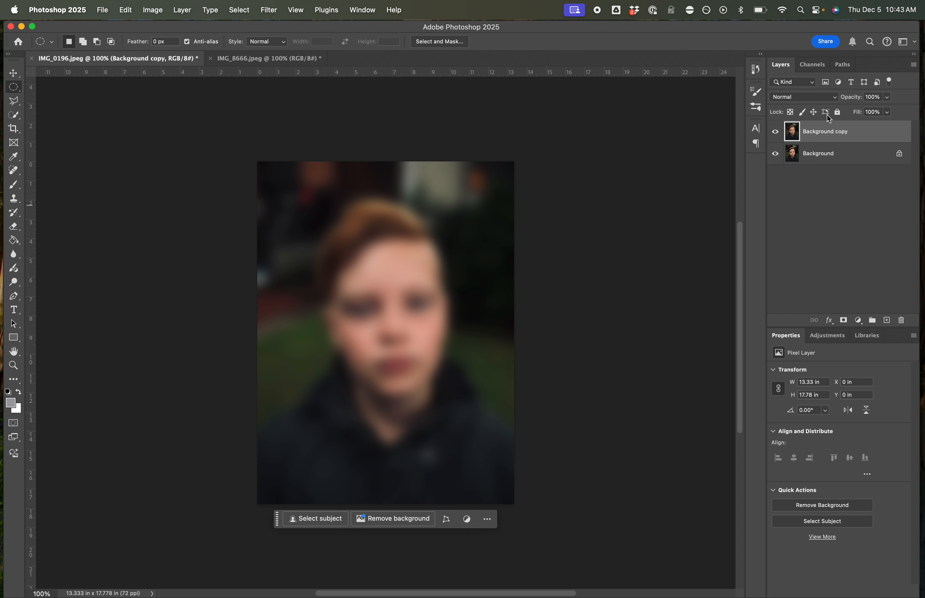
# Set the Background copy layer's blend mode to Screen and compare the image with the layer hidden and shown.
pyautogui.click(836, 99)
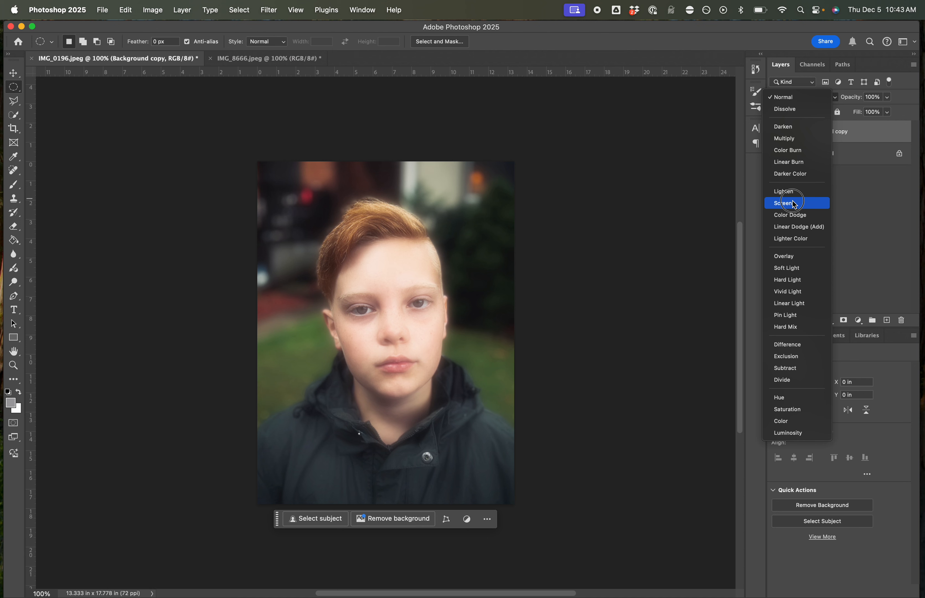
pyautogui.click(793, 203)
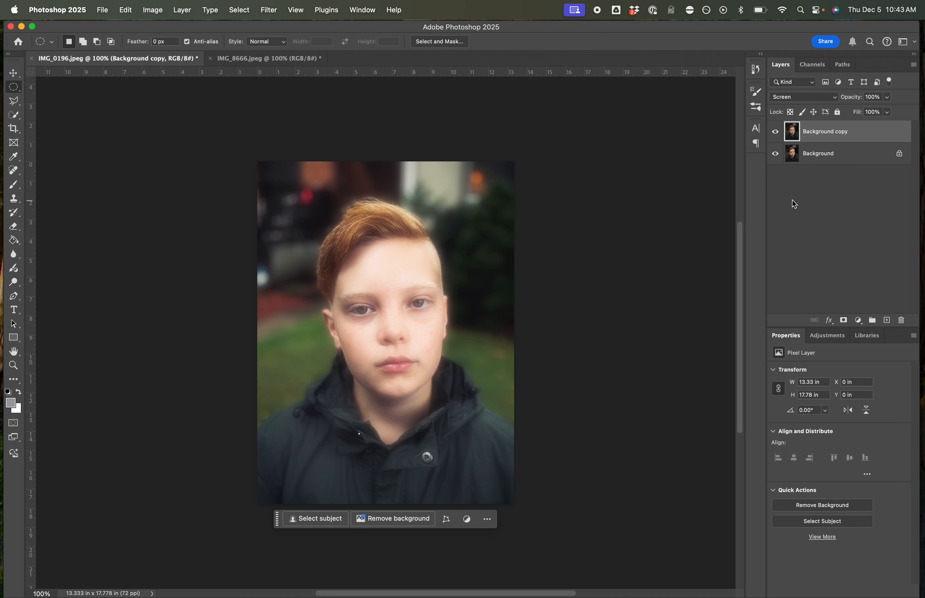
pyautogui.click(775, 133)
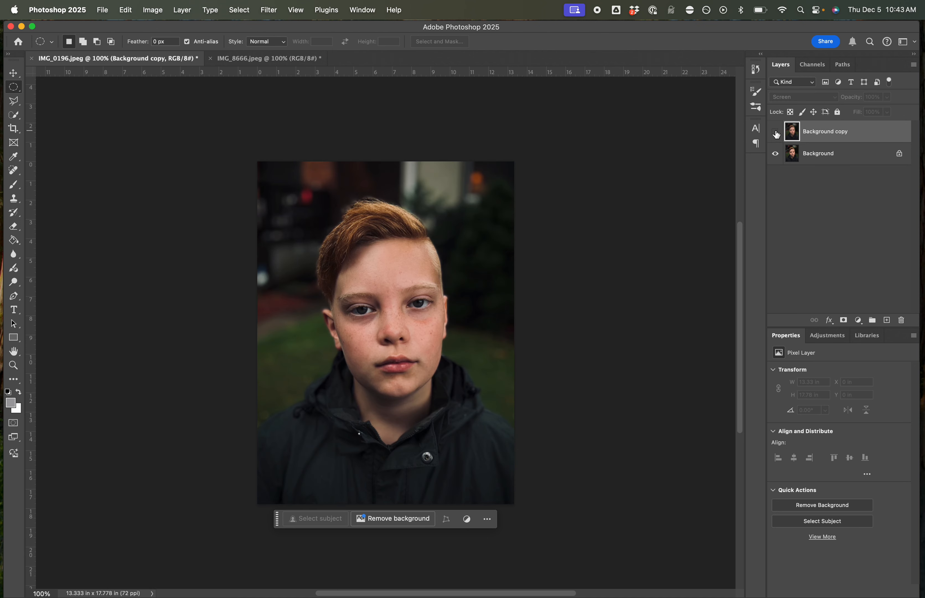
pyautogui.click(775, 133)
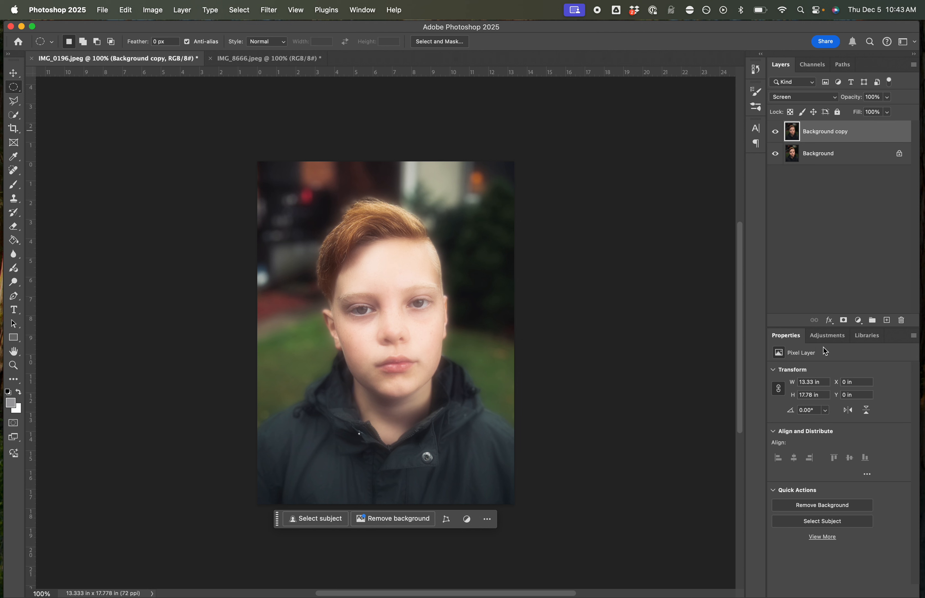
# Add a Curves adjustment mapping input 177 to 192, 92 to 82 and 0 to 13, and compare the image without it.
pyautogui.click(826, 340)
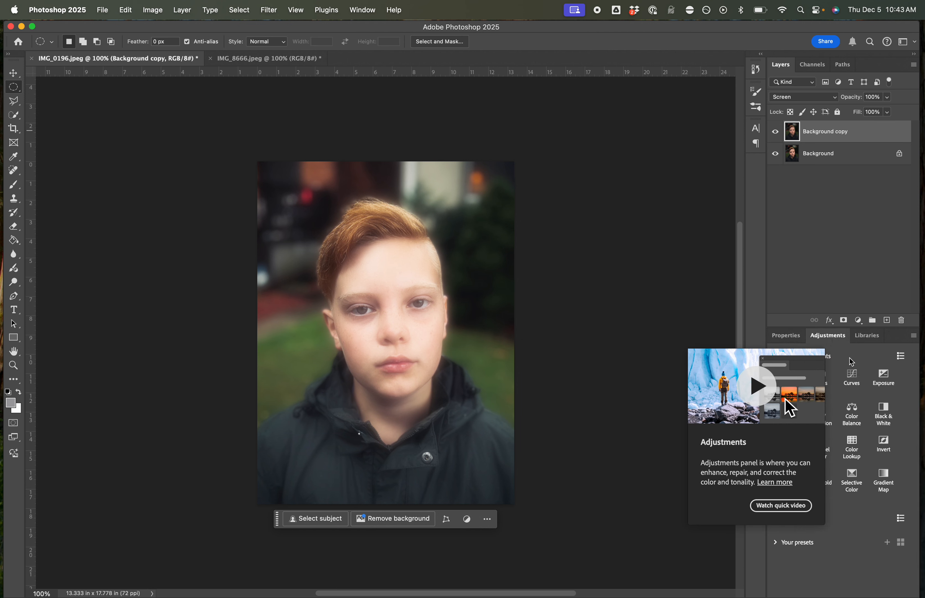
pyautogui.click(854, 377)
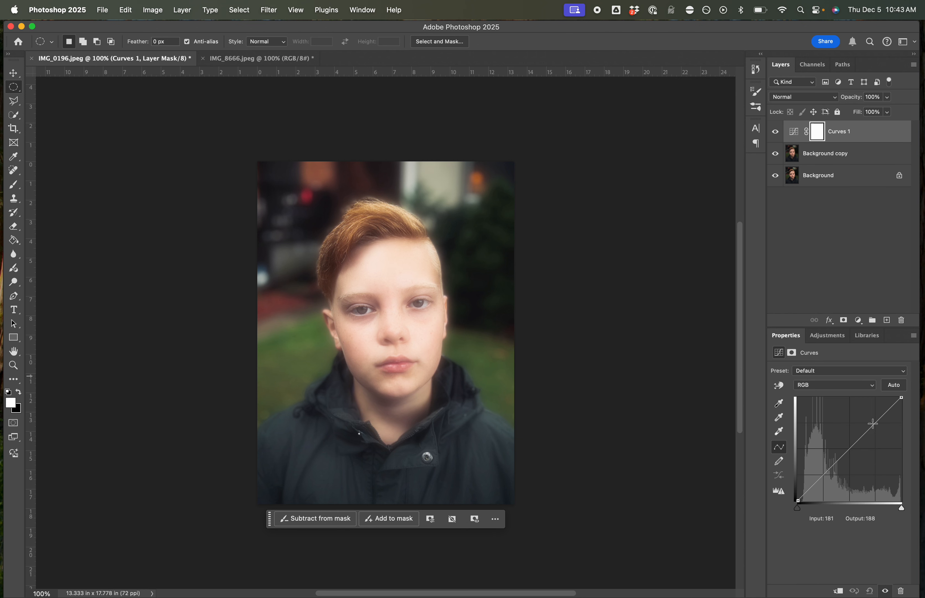
pyautogui.moveTo(871, 427); pyautogui.dragTo(869, 423)
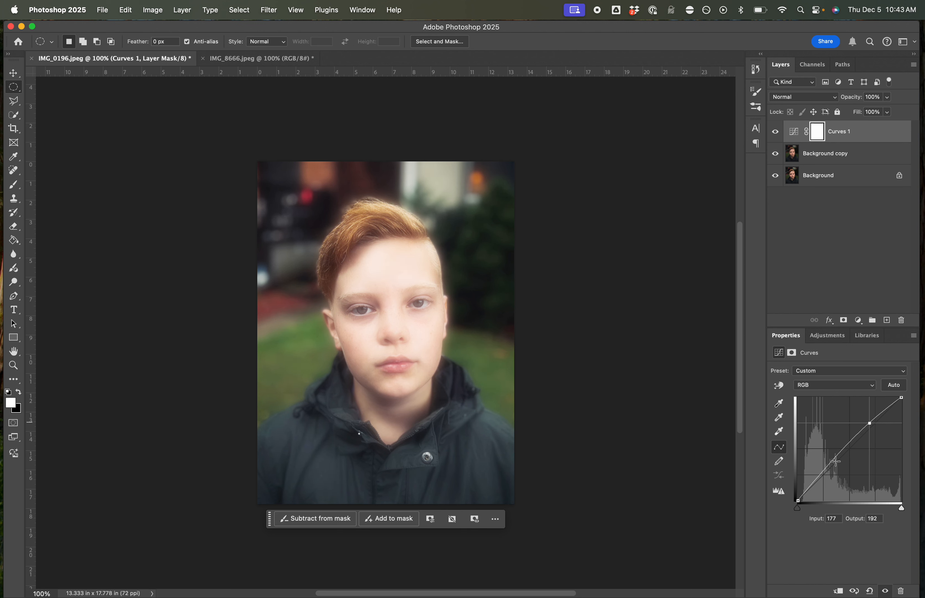
pyautogui.moveTo(834, 461); pyautogui.dragTo(835, 467)
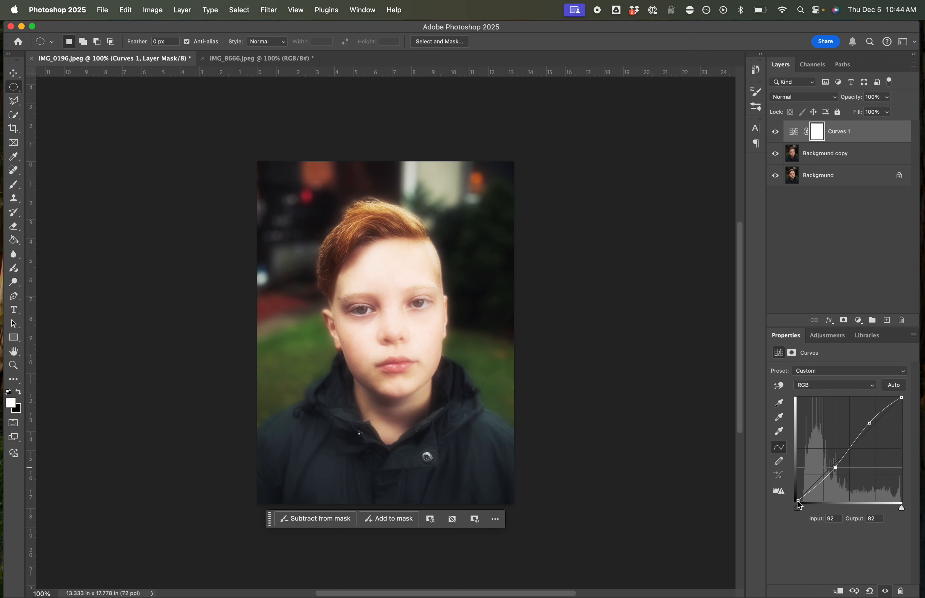
pyautogui.moveTo(797, 501); pyautogui.dragTo(798, 495)
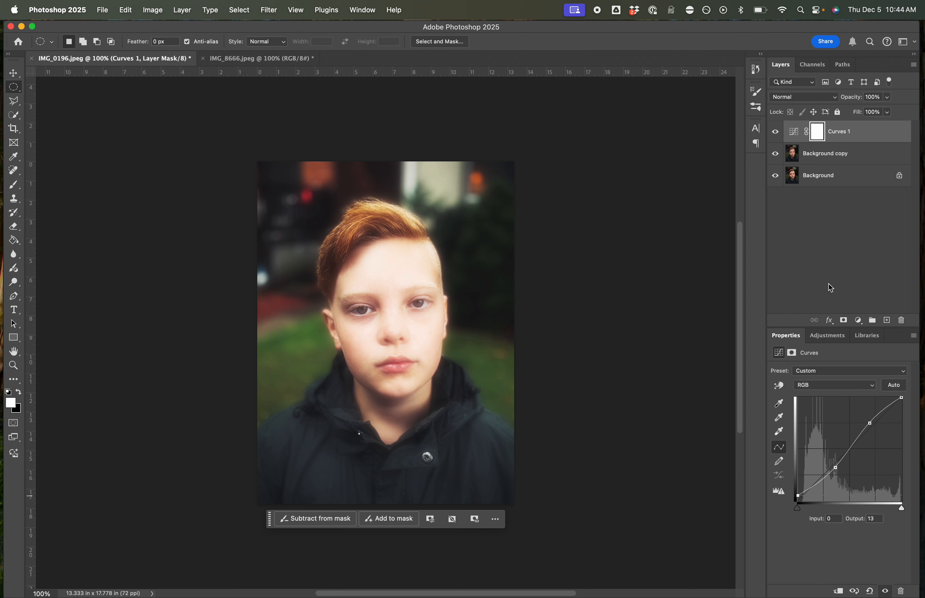
pyautogui.click(775, 132)
pyautogui.click(776, 133)
# Add 4% uniform noise to the Curves layer's mask and inspect the face up close.
pyautogui.click(268, 10)
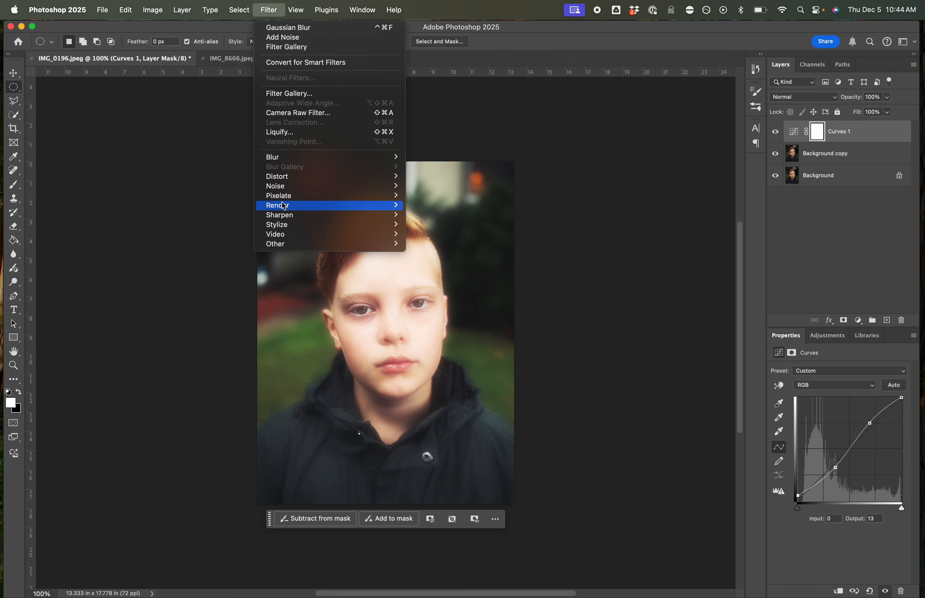
pyautogui.moveTo(295, 190)
pyautogui.click(428, 187)
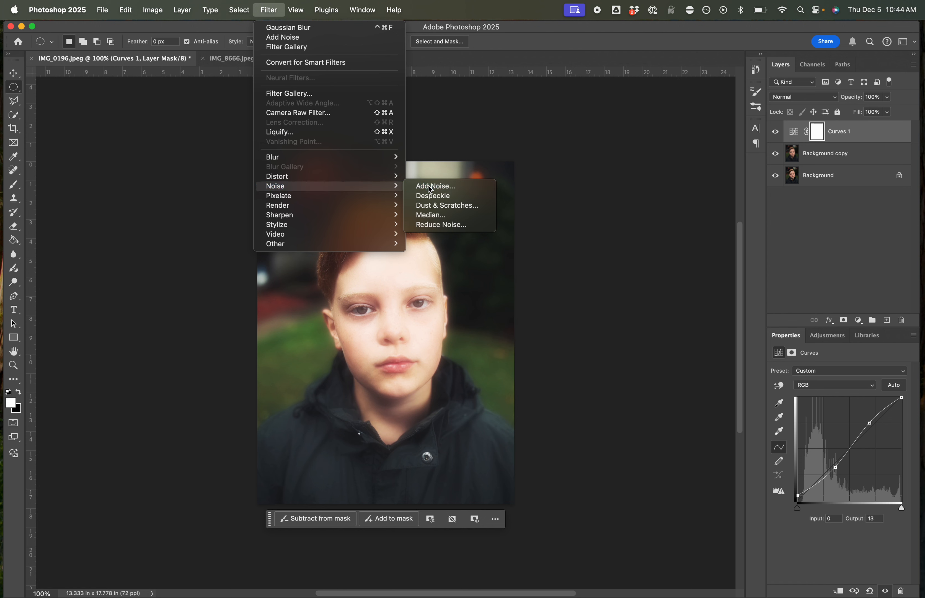
pyautogui.moveTo(431, 132); pyautogui.dragTo(611, 122)
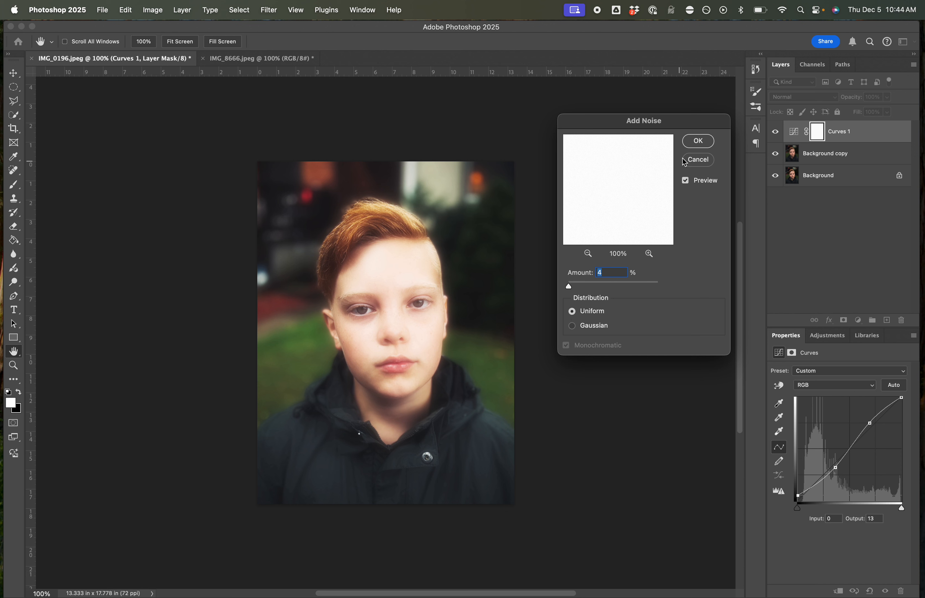
pyautogui.click(700, 141)
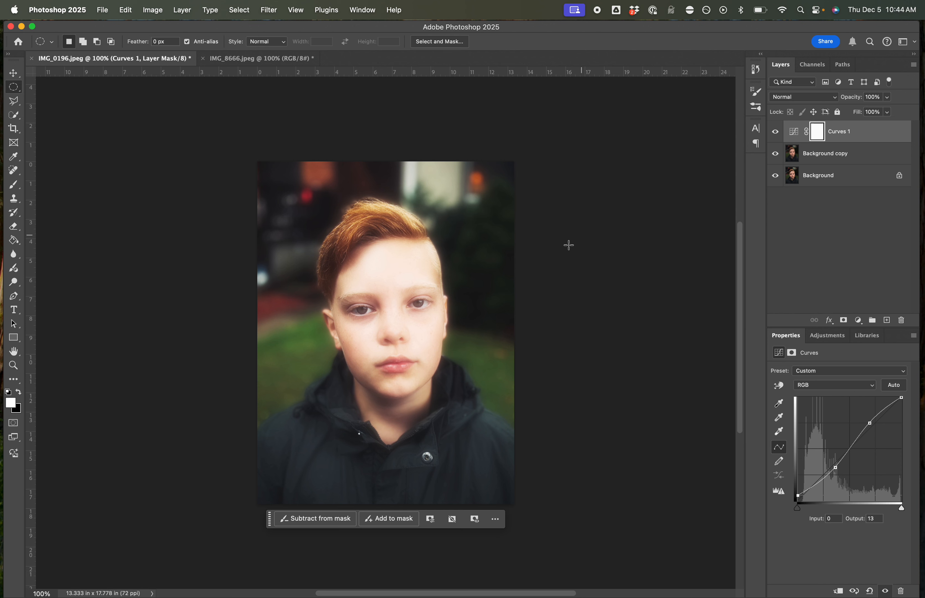
pyautogui.press('super+equal')
pyautogui.press('super+equal')
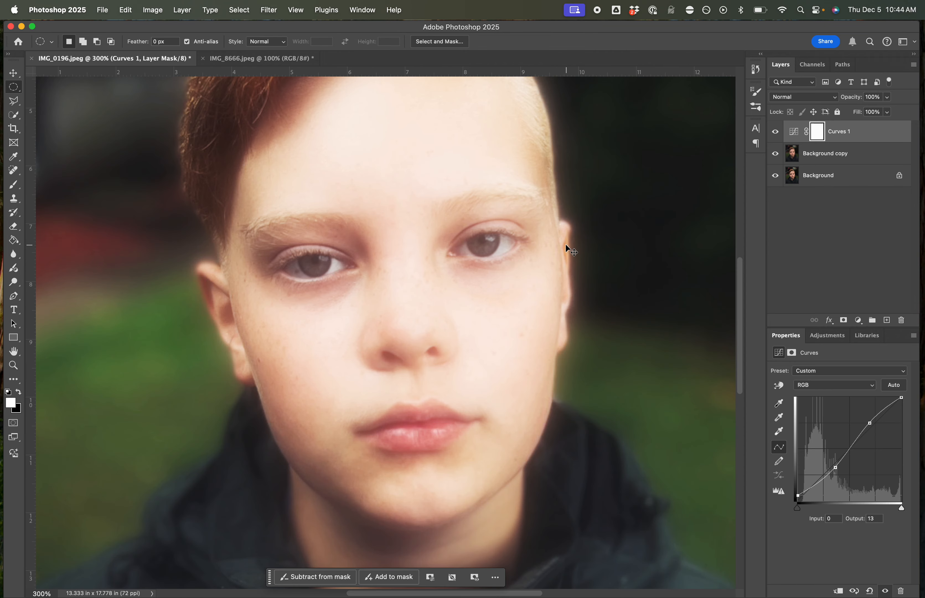
pyautogui.press('super+minus')
pyautogui.press('super+minus')
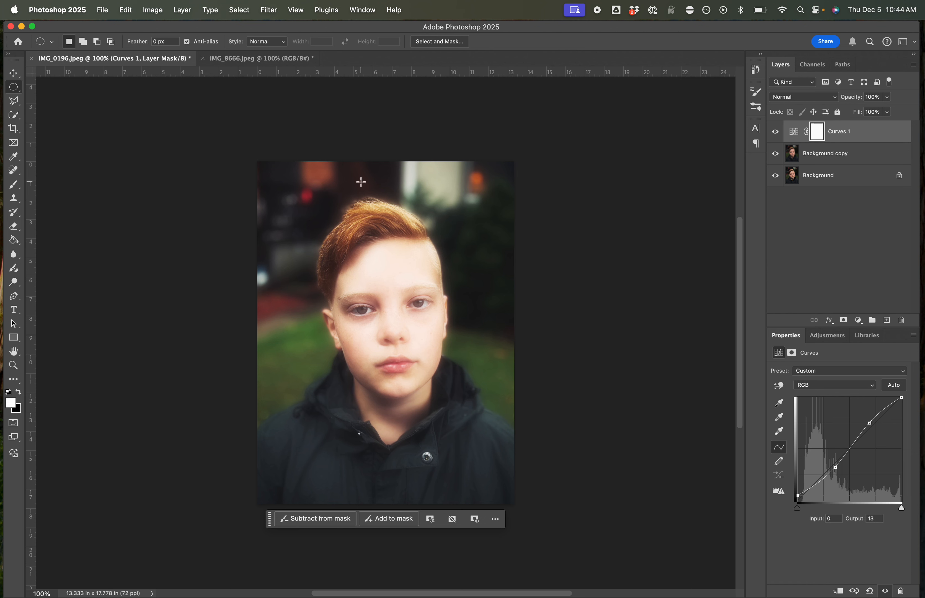
# Switch to the IMG_8666.jpeg document and duplicate its Background layer.
pyautogui.click(244, 60)
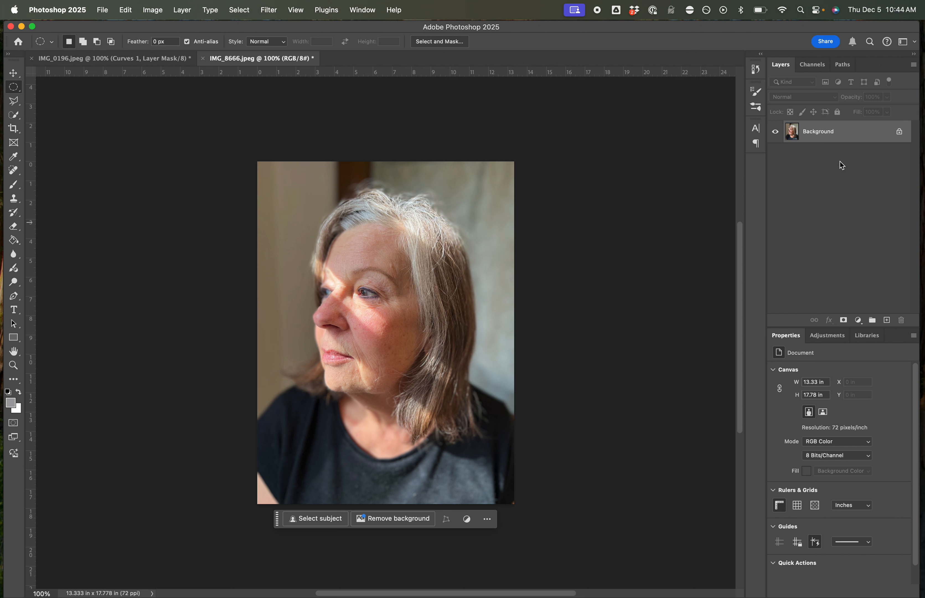
pyautogui.moveTo(849, 145)
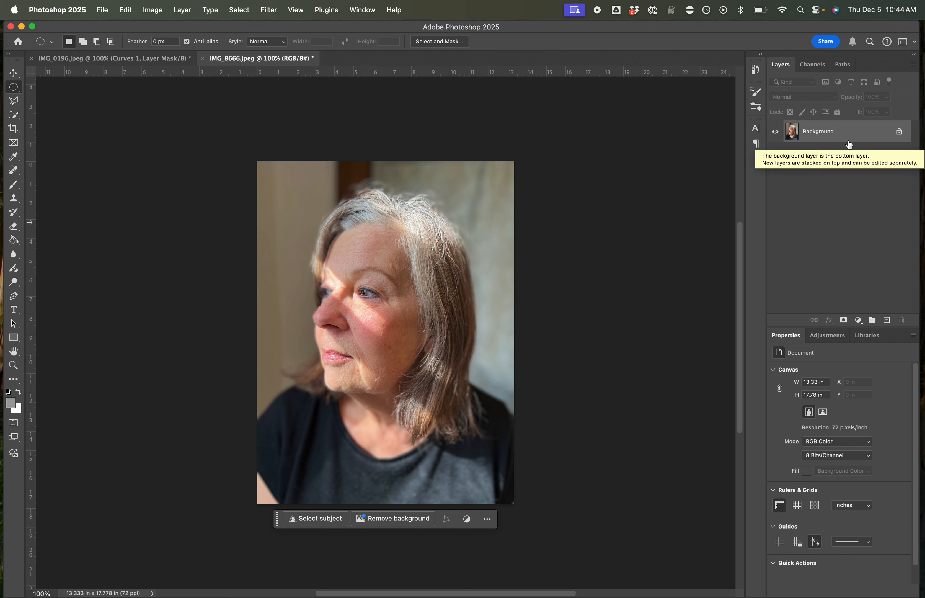
pyautogui.press('super+j')
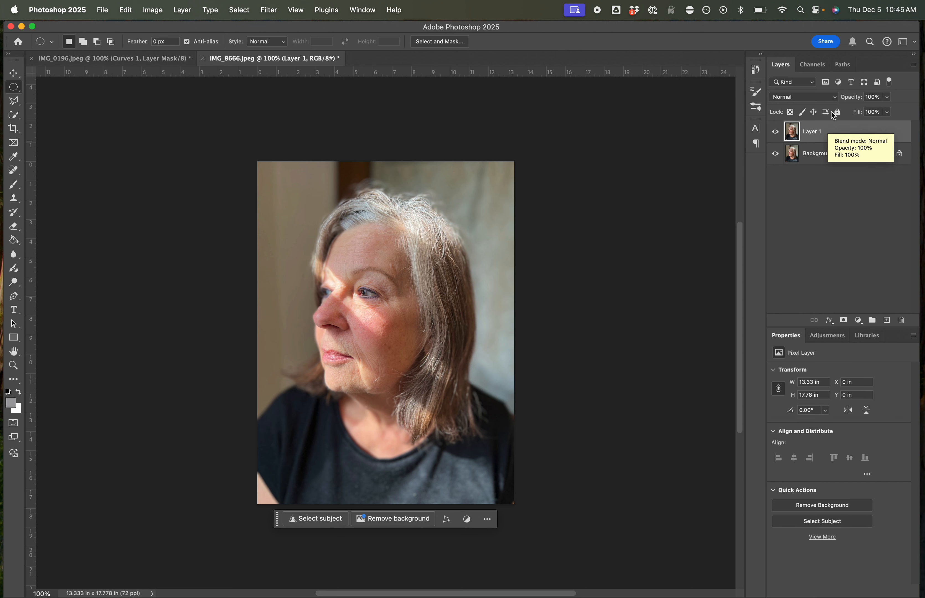
# Apply a Gaussian Blur with a radius of 20.4 pixels to the duplicated layer of the woman's portrait.
pyautogui.click(264, 11)
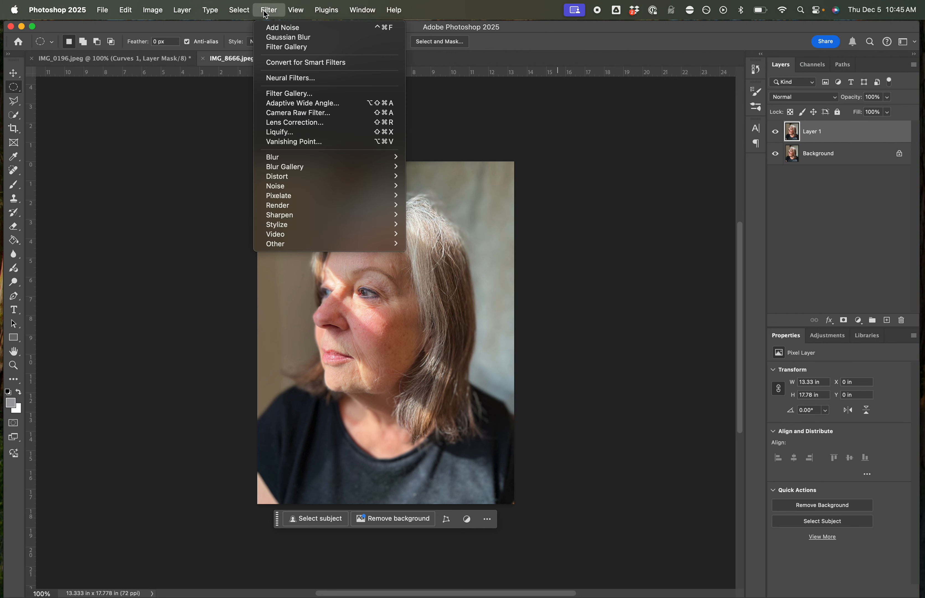
pyautogui.moveTo(278, 170)
pyautogui.click(432, 196)
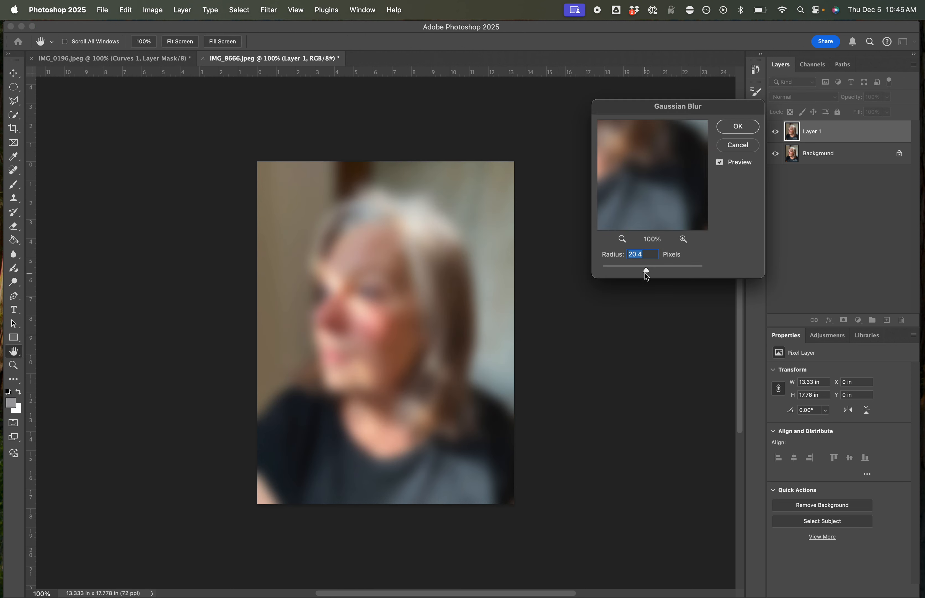
pyautogui.click(738, 129)
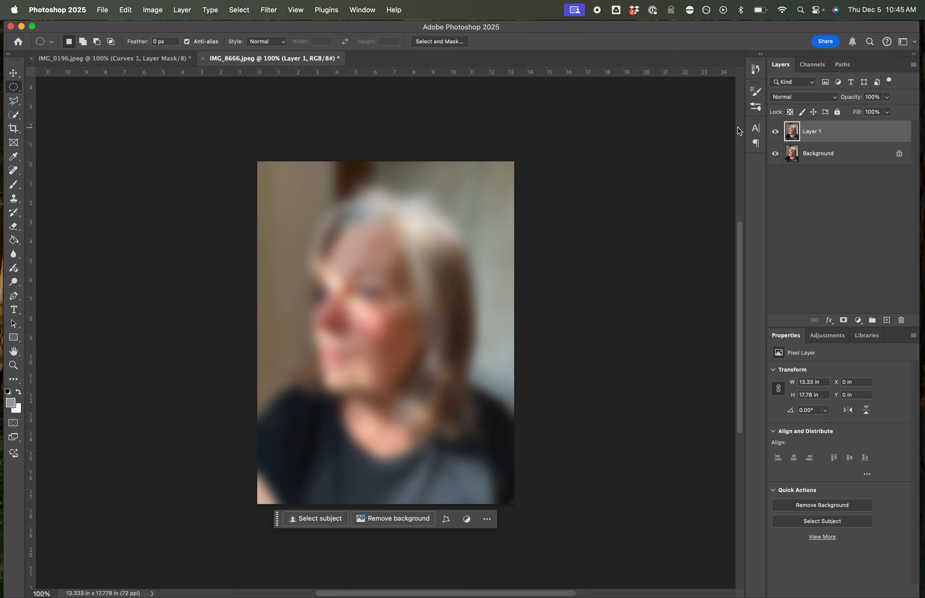
# Set the blurred layer's blend mode to Lighten and its opacity to 68%.
pyautogui.click(835, 97)
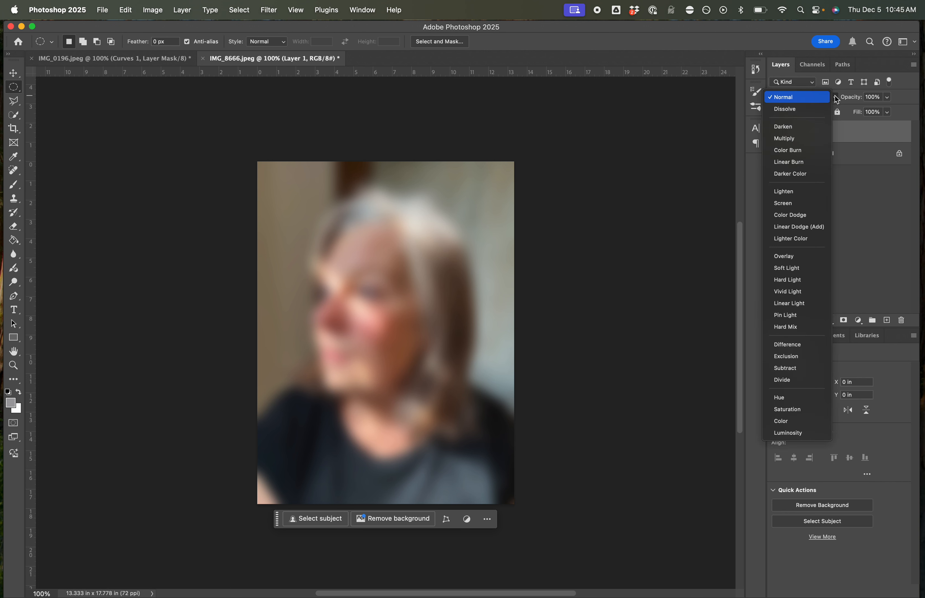
pyautogui.click(797, 192)
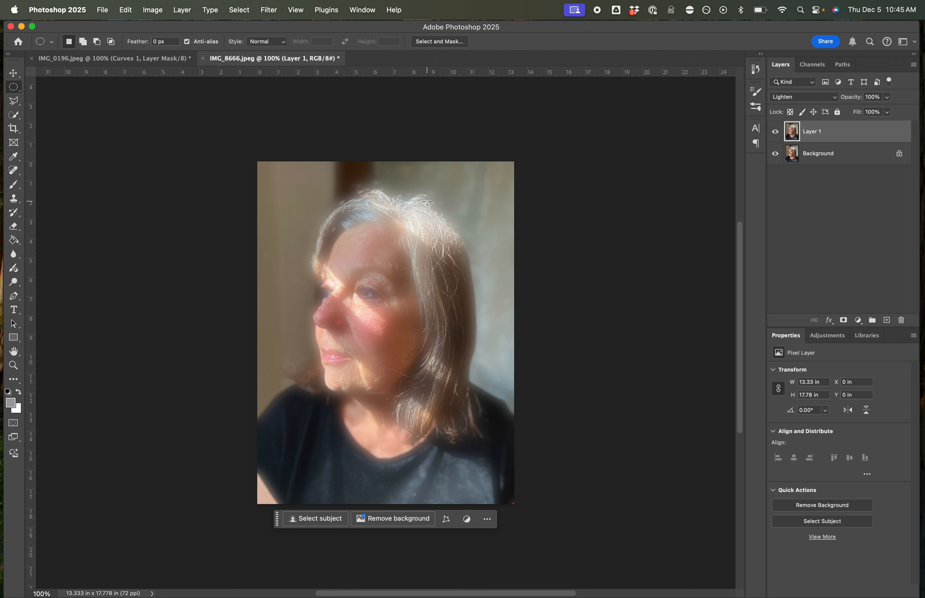
pyautogui.click(889, 98)
pyautogui.moveTo(885, 113)
pyautogui.mouseDown()
pyautogui.moveTo(867, 114)
pyautogui.moveTo(875, 115)
pyautogui.mouseUp()
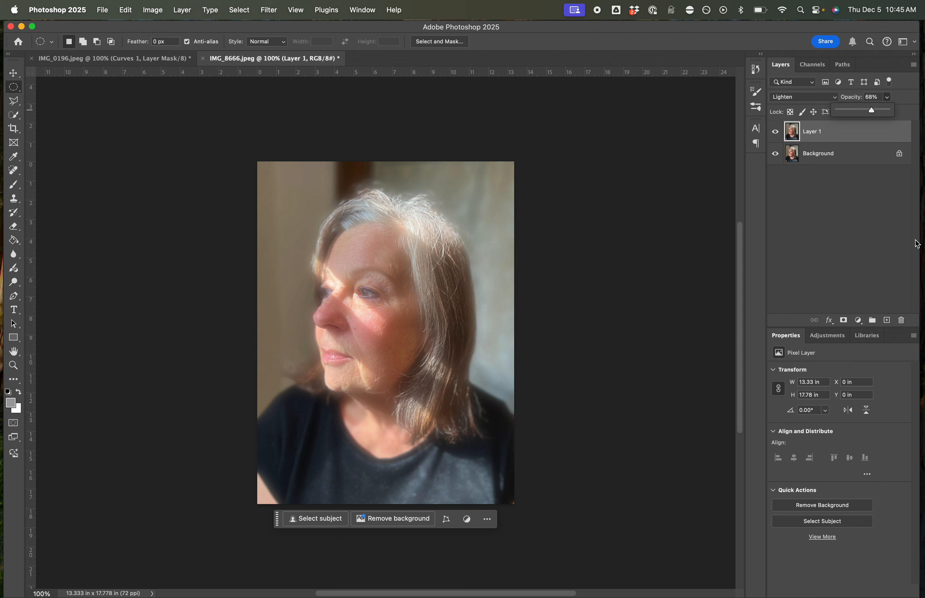
# Add a Curves adjustment layer above the blurred layer, mapping input 188 to 197 and input 89 to 78.
pyautogui.click(828, 335)
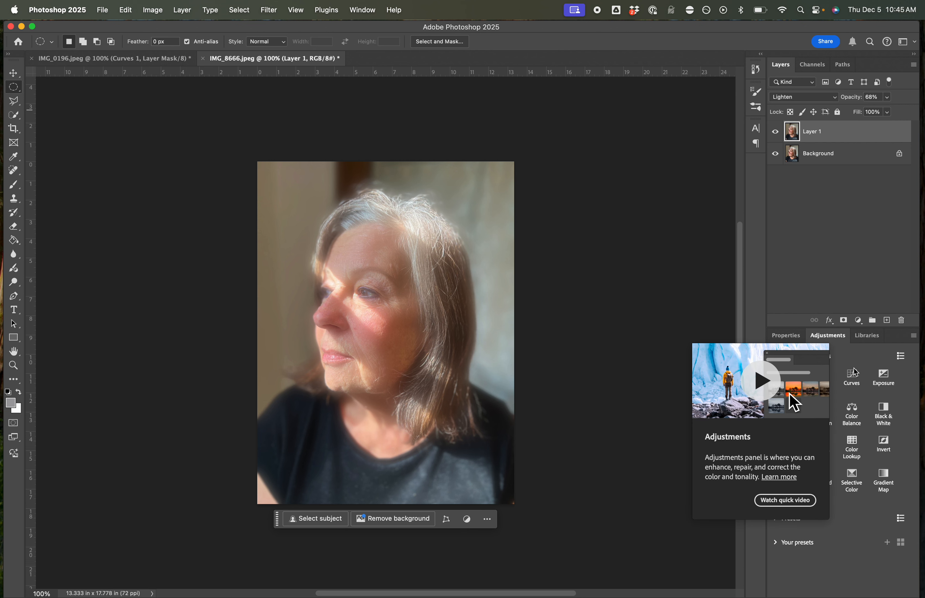
pyautogui.click(855, 372)
pyautogui.click(855, 380)
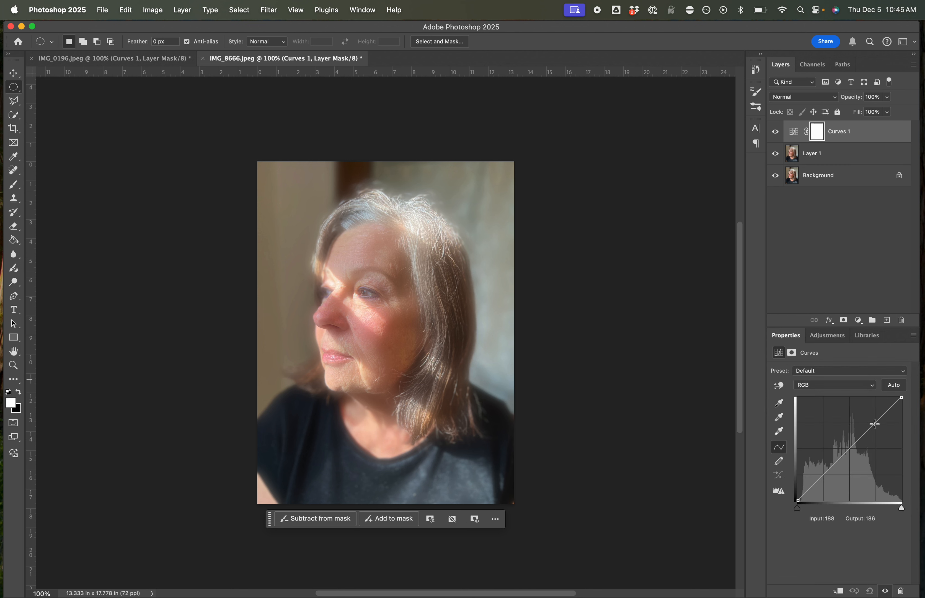
pyautogui.moveTo(874, 423); pyautogui.dragTo(874, 421)
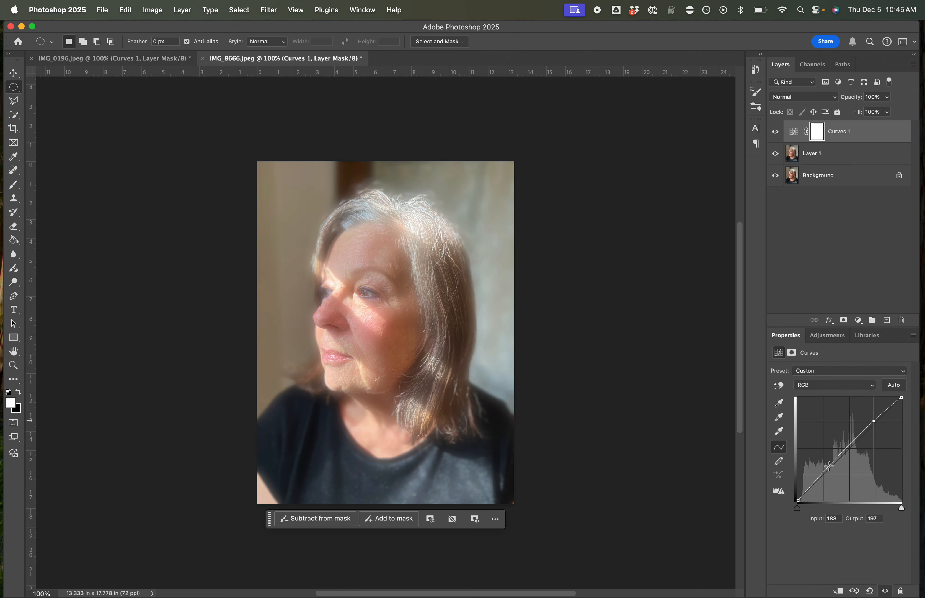
pyautogui.moveTo(829, 466); pyautogui.dragTo(833, 469)
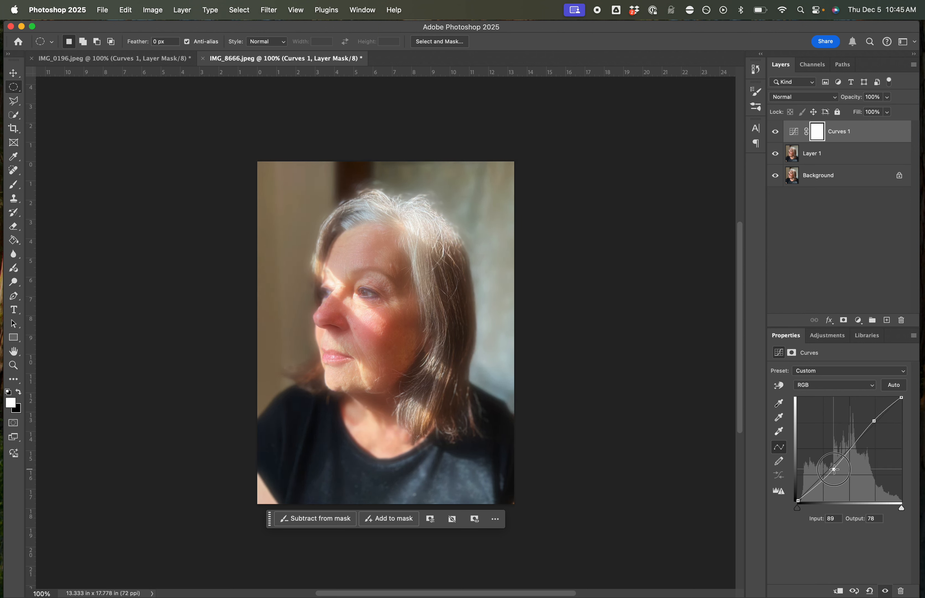
# Lift the black point of the Curves 1 adjustment to output 18 at input 0 to fade the shadows.
pyautogui.moveTo(834, 469); pyautogui.dragTo(833, 469)
pyautogui.moveTo(798, 500); pyautogui.dragTo(796, 494)
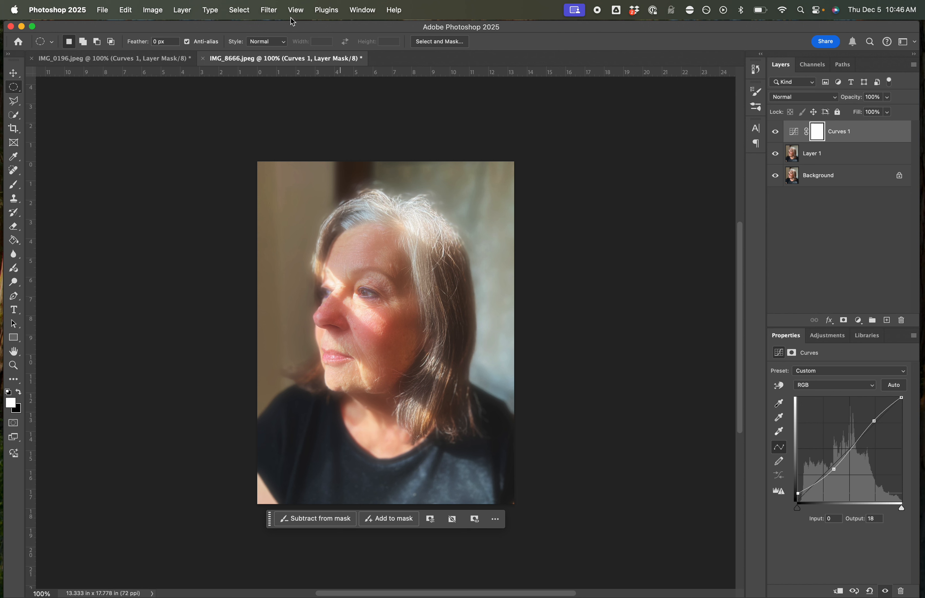
# Apply Add Noise to the Curves 1 layer mask with an amount of 4% and Uniform distribution.
pyautogui.click(269, 11)
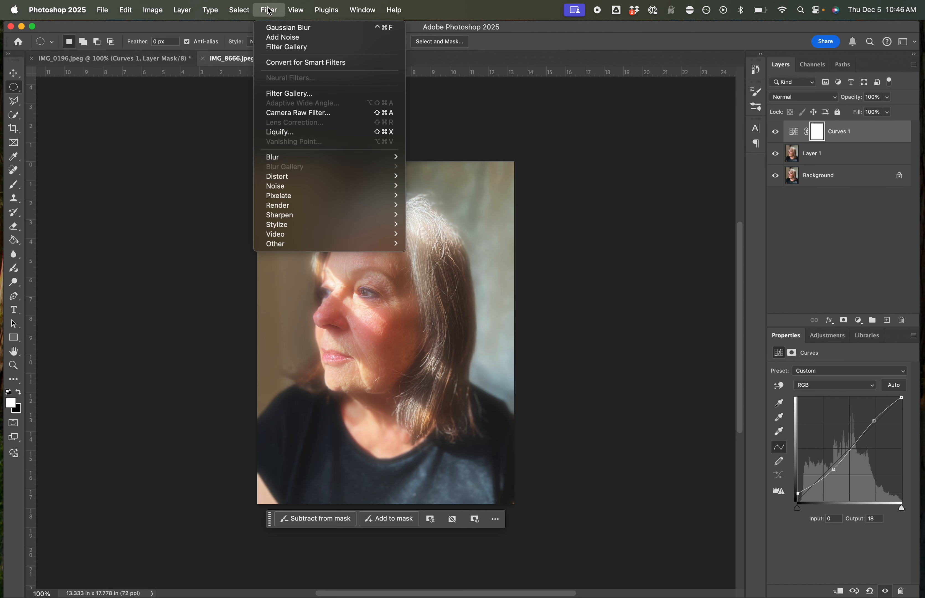
pyautogui.moveTo(280, 187)
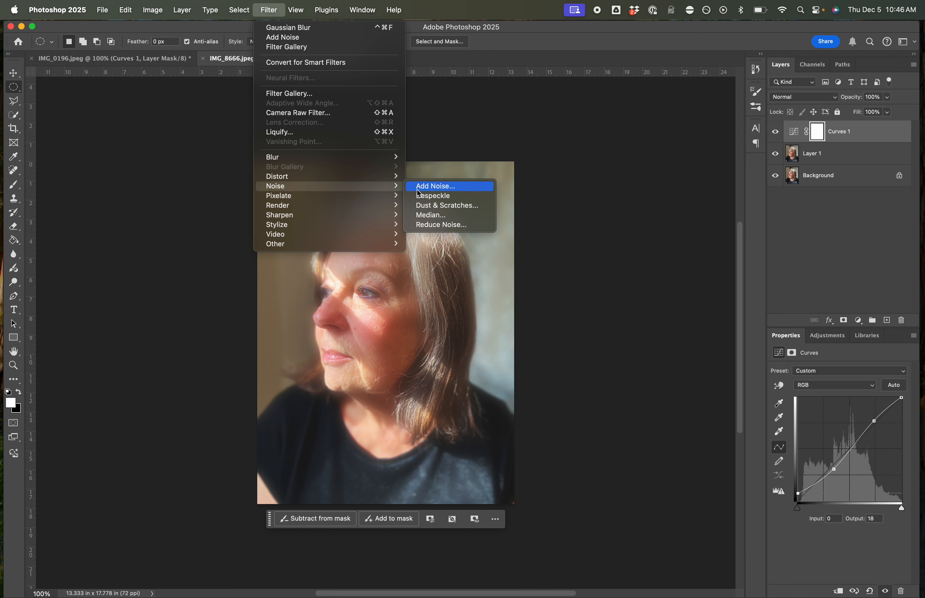
pyautogui.click(429, 191)
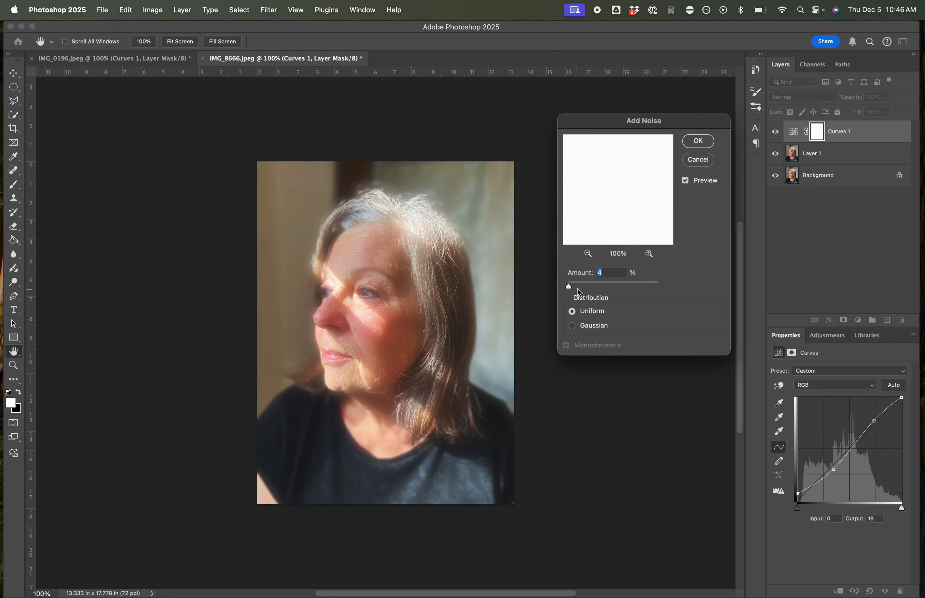
pyautogui.click(699, 142)
pyautogui.press('m')
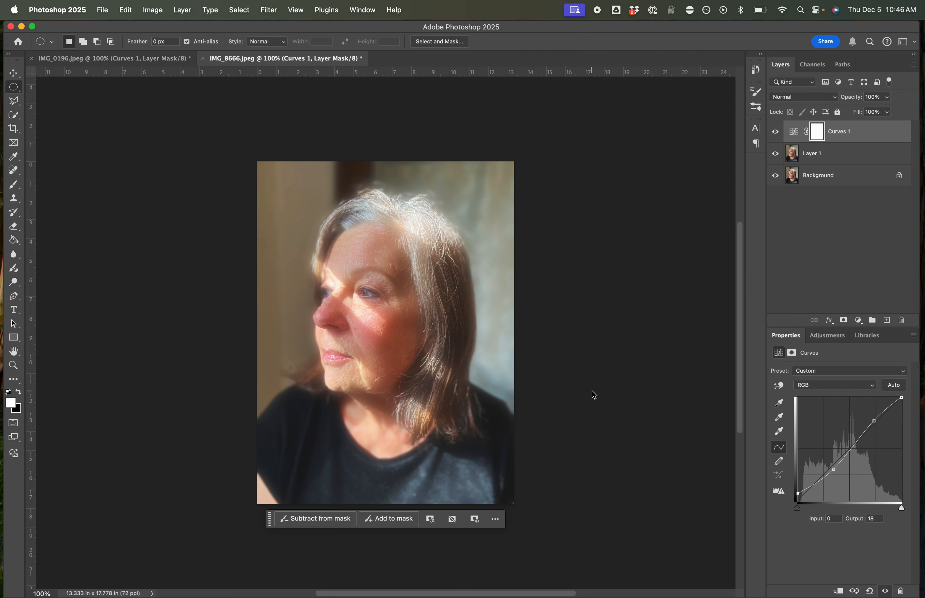
# Hide the Curves 1 and Layer 1 layers and show them again to compare the portrait before and after.
pyautogui.click(775, 132)
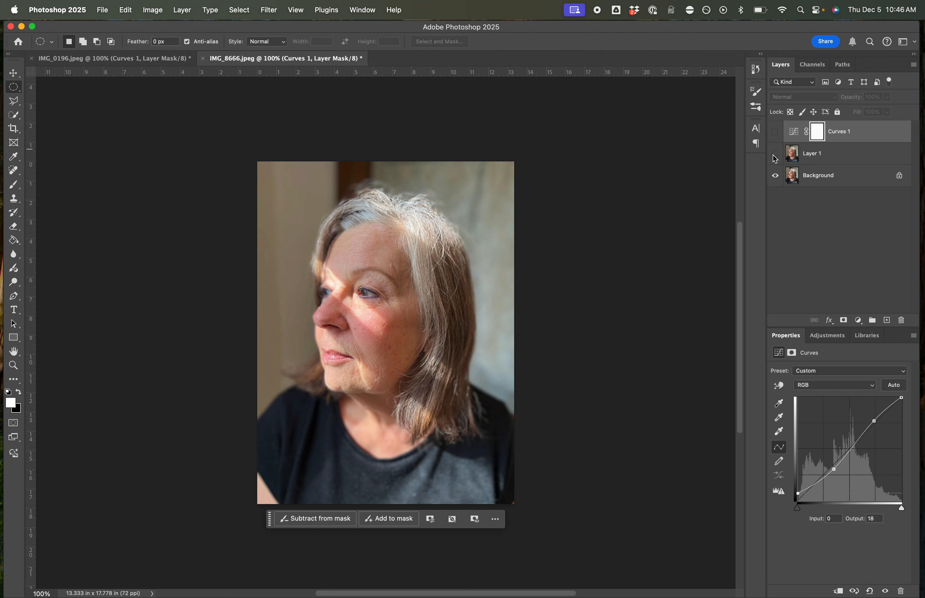
pyautogui.click(775, 132)
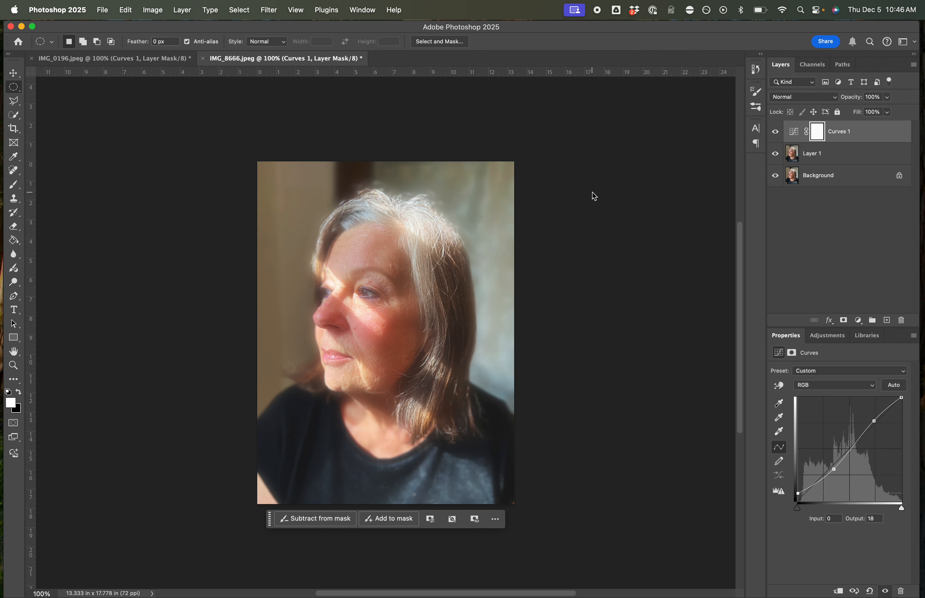